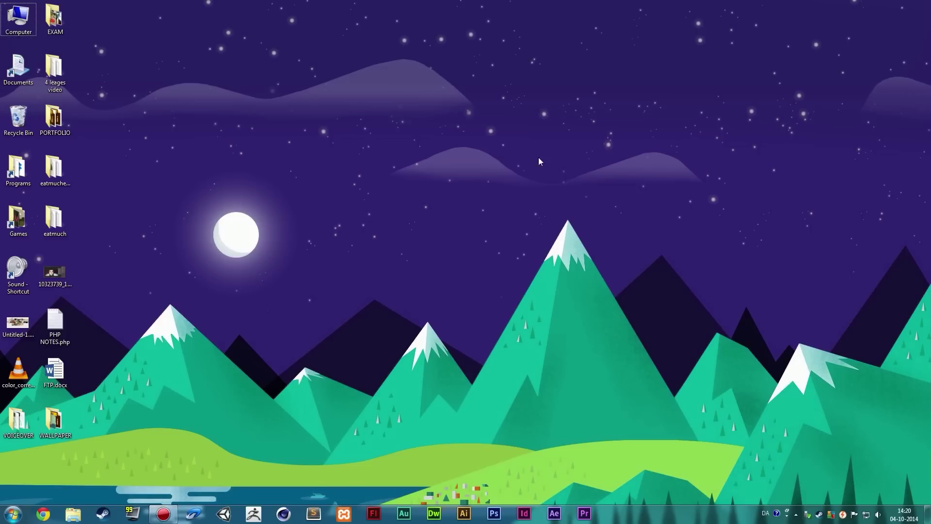
# Step: Switch to Chrome, open motioninjoy.com/download and look through the listed PS3 controller driver versions
pyautogui.click(51, 513)
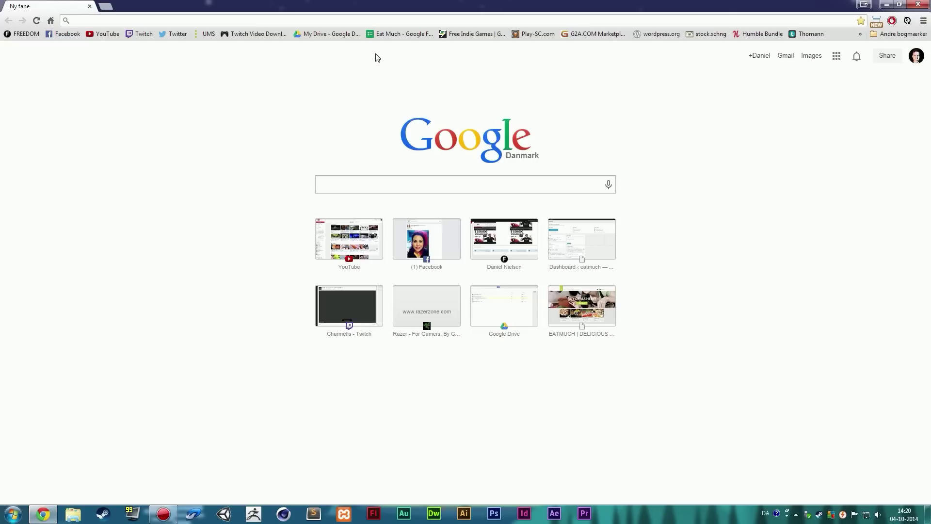
pyautogui.write('motioninjoy.com/download')
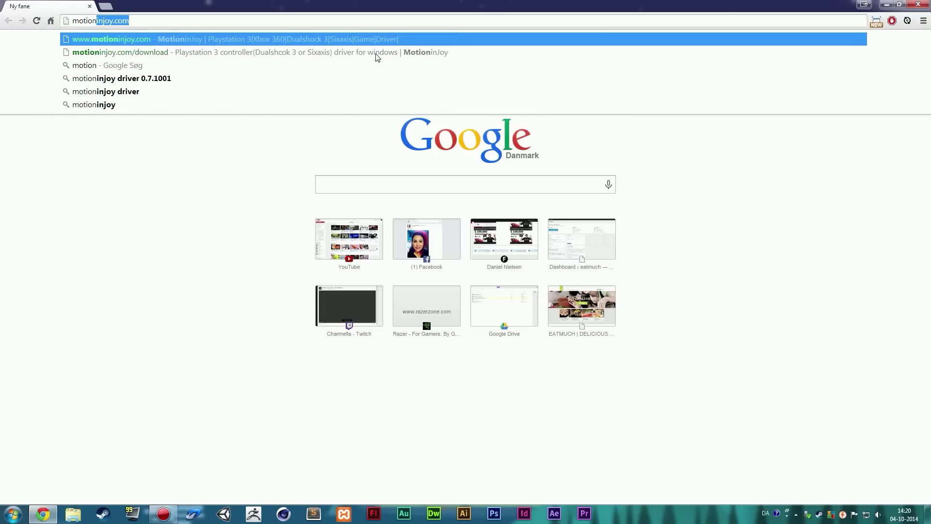
pyautogui.press('Down')
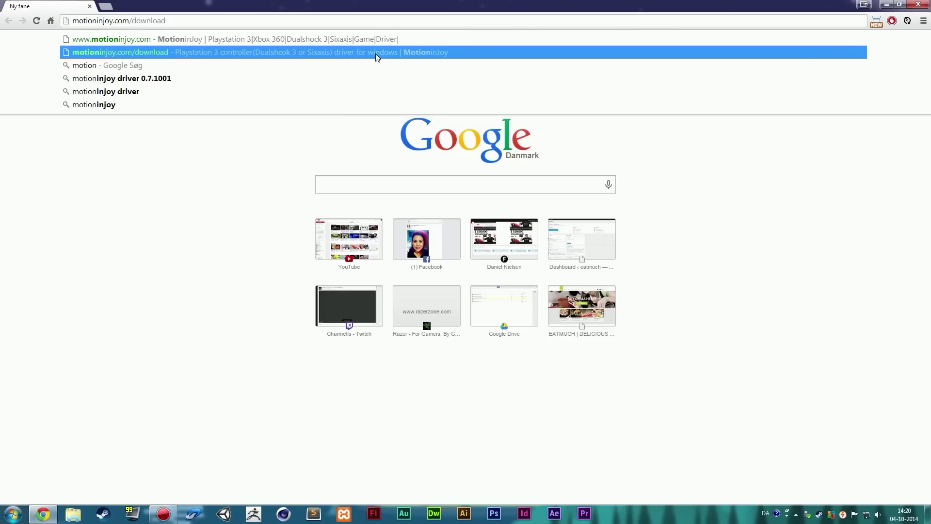
pyautogui.press('Return')
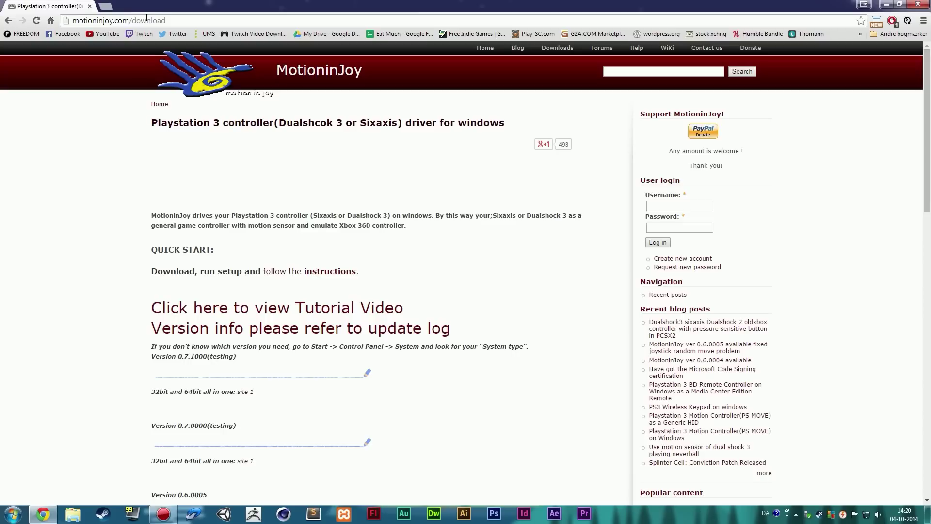
pyautogui.scroll(-2, 228, 165)
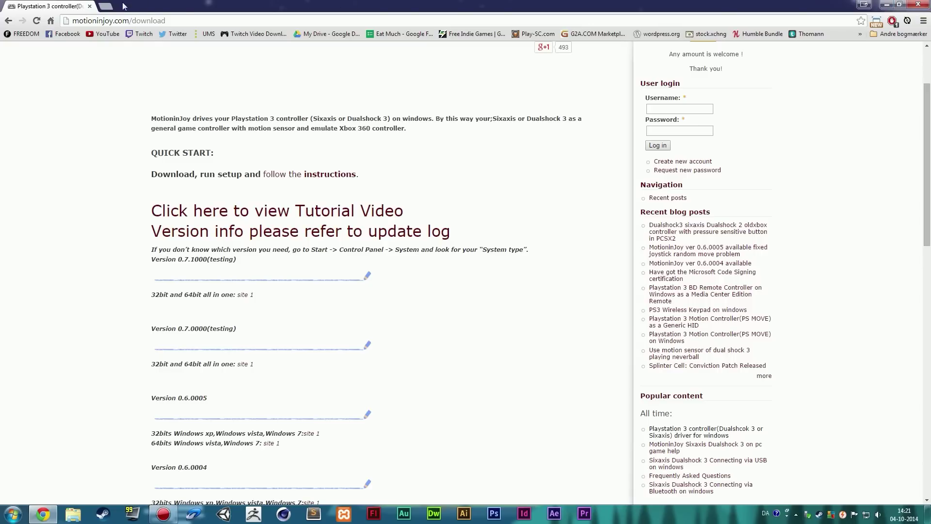
# Step: Open Google and search for "how to use wireless ps3 controller on pc"
pyautogui.click(159, 19)
pyautogui.write('google.dk/webhp?sourceid=chrome-instant&ion=1&espv=2&ie=UTF-8')
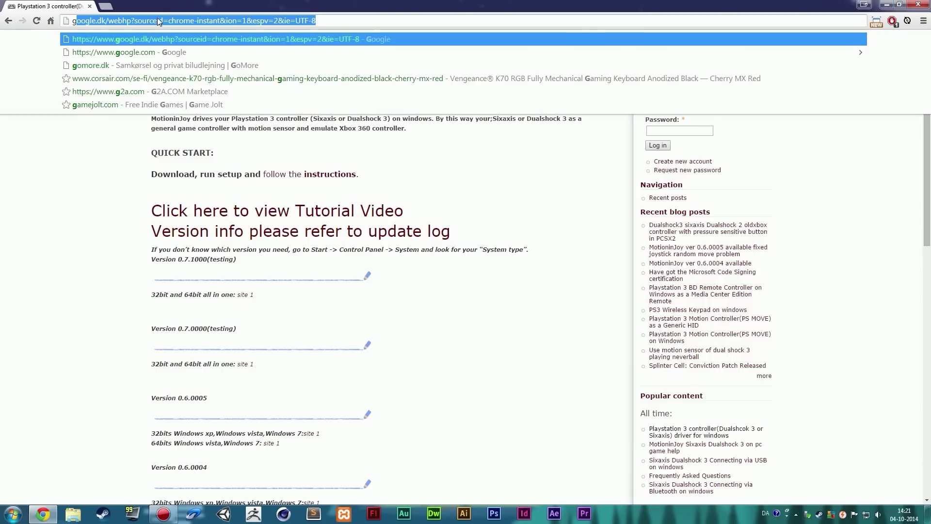
pyautogui.press('Return')
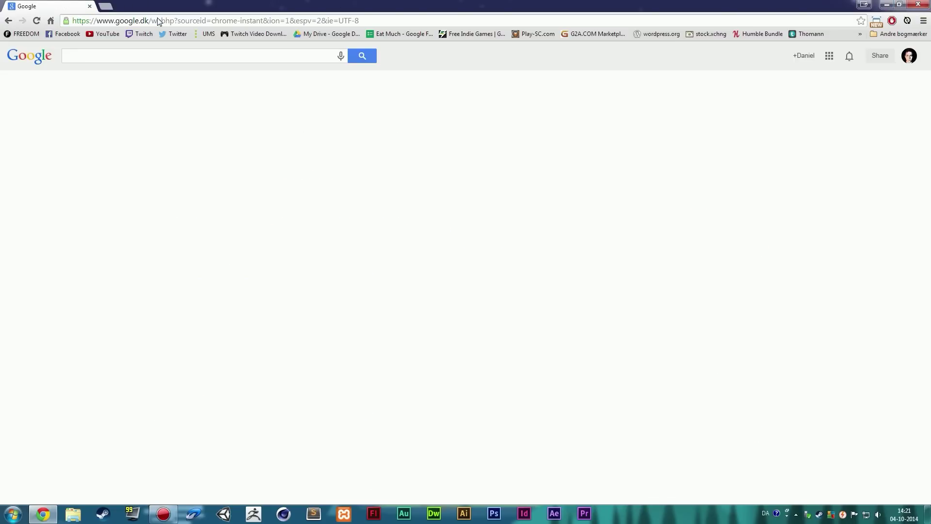
pyautogui.click(246, 54)
pyautogui.write('how')
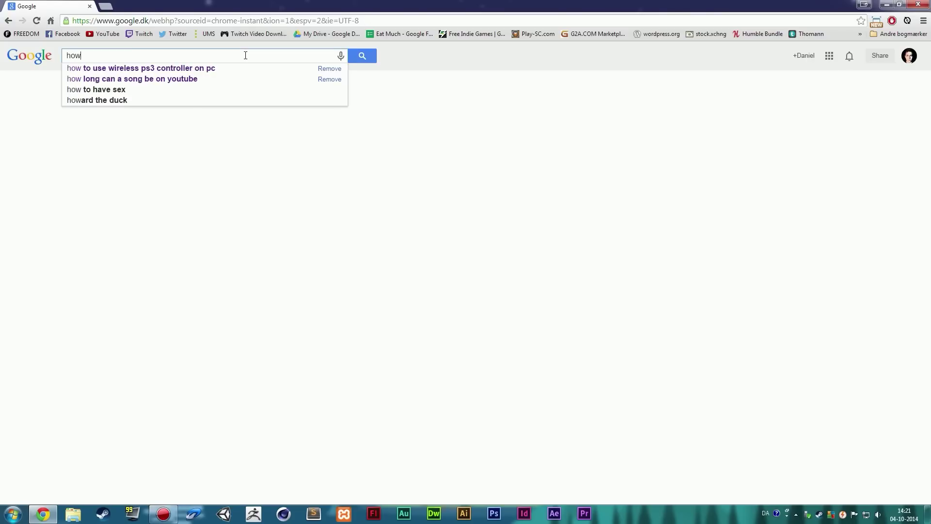
pyautogui.press('Down')
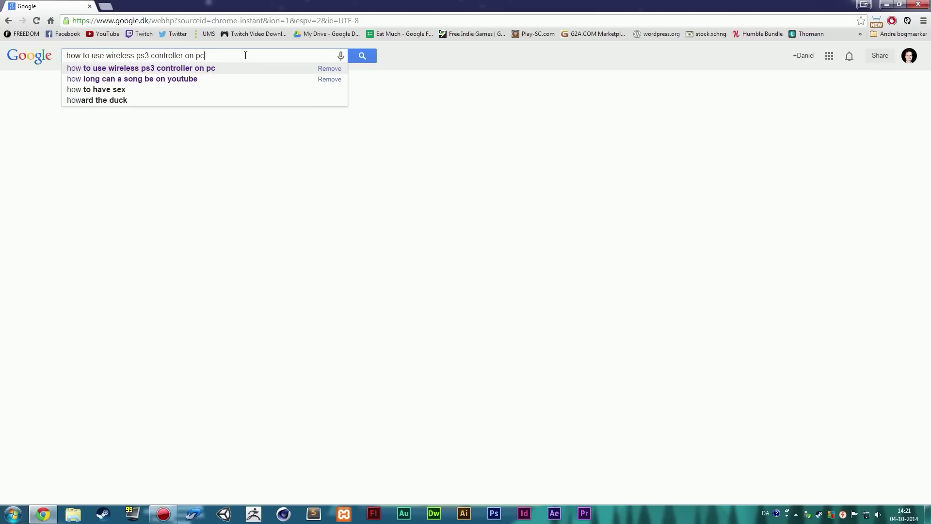
pyautogui.press('Return')
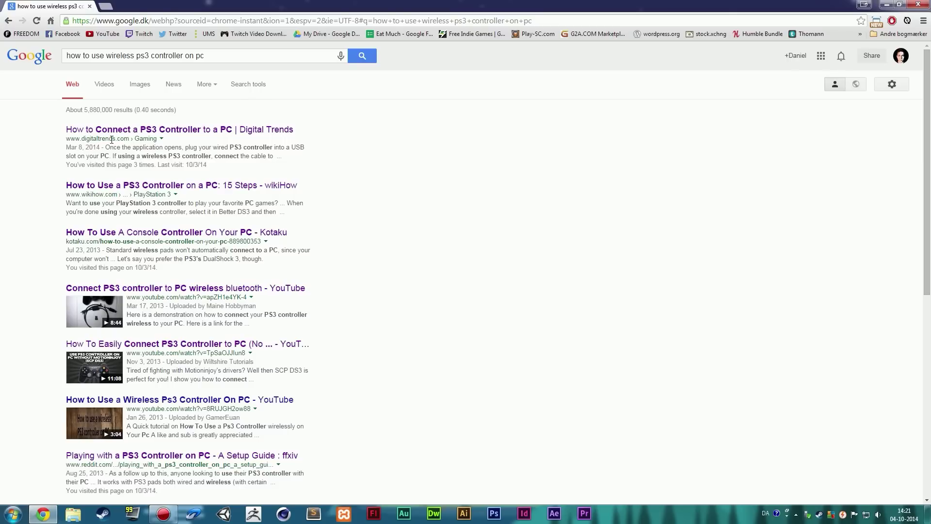
# Step: Open the Digital Trends PS3 controller guide, read its first step and view the linked Better DS3 website, then close that site
pyautogui.click(227, 130)
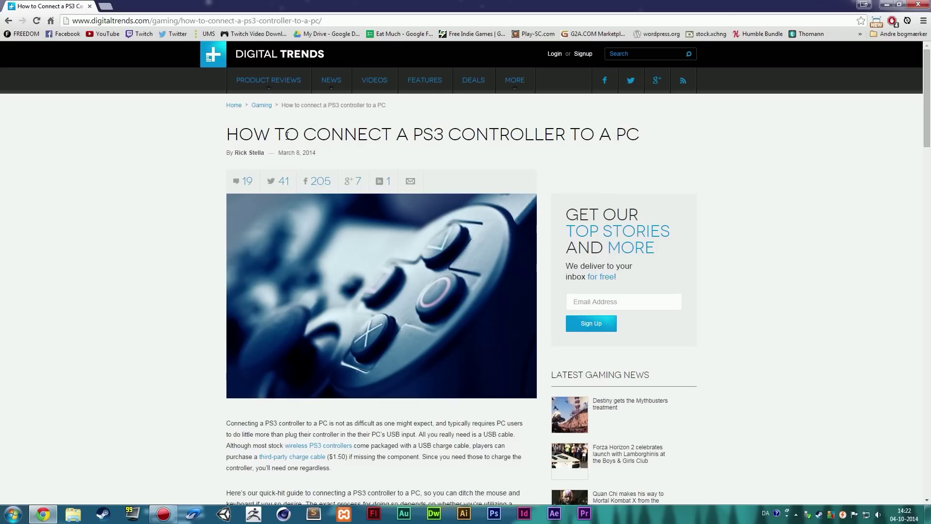
pyautogui.scroll(-7, 350, 137)
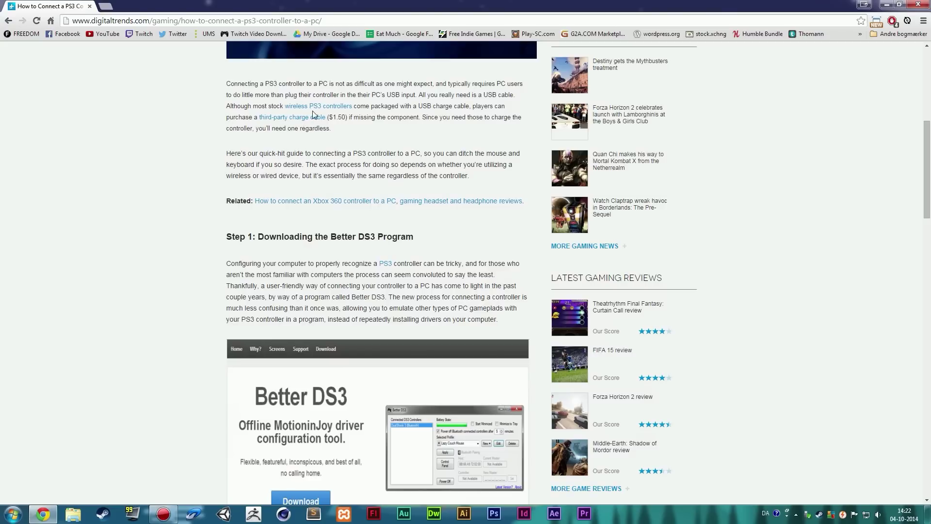
pyautogui.scroll(-1, 356, 184)
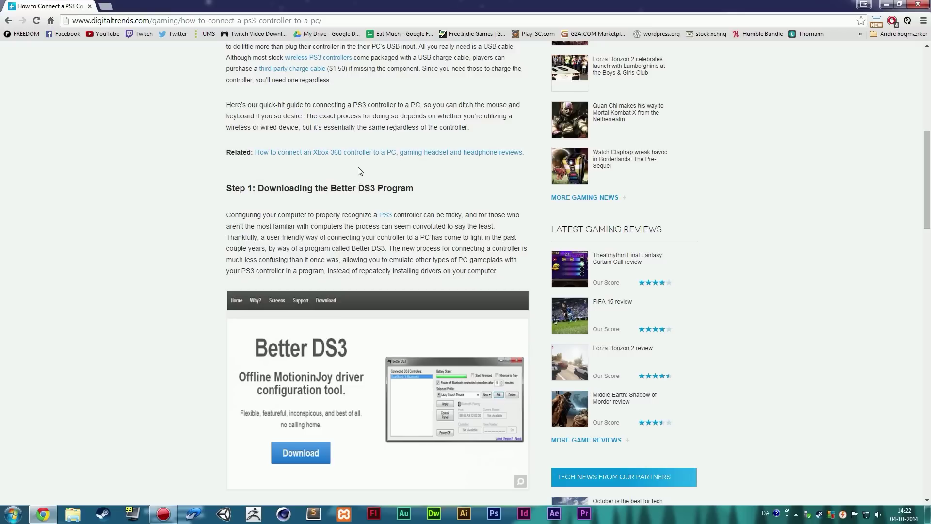
pyautogui.scroll(-2, 359, 171)
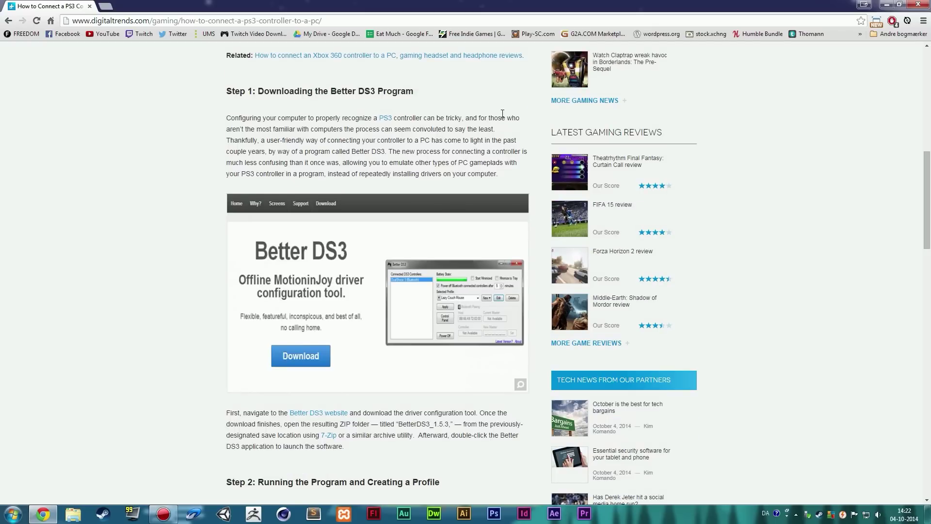
pyautogui.scroll(-2, 397, 217)
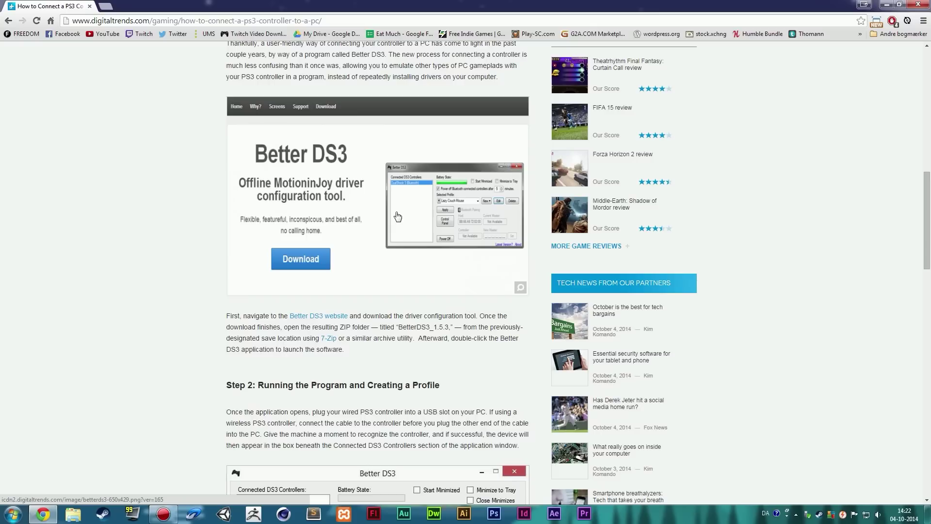
pyautogui.click(319, 320)
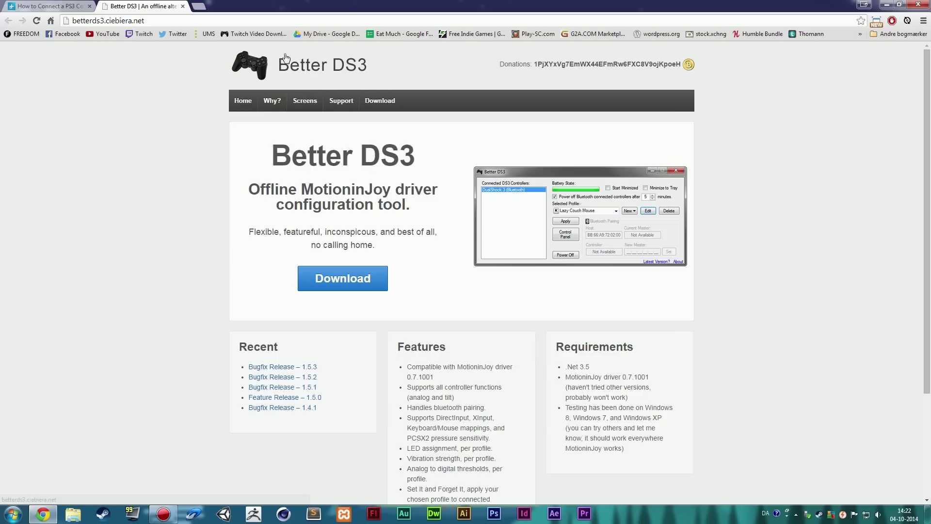
pyautogui.click(183, 6)
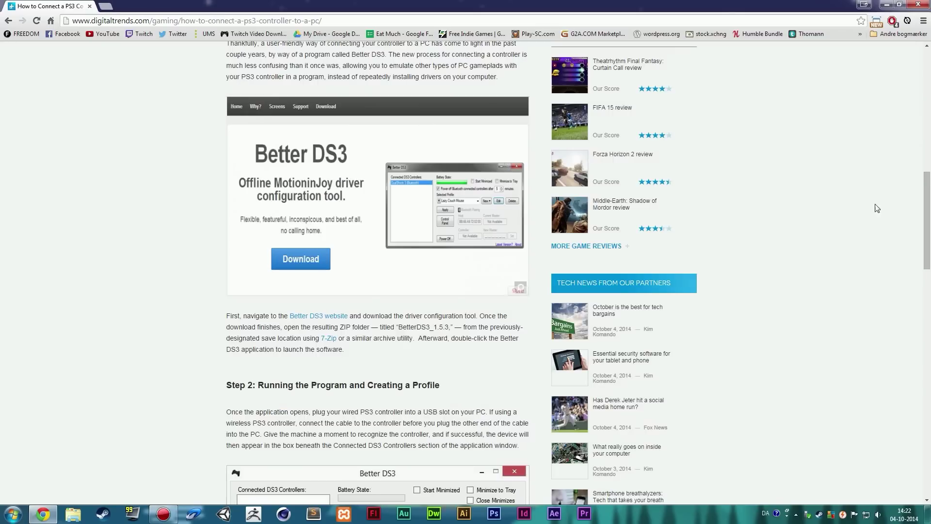
# Step: Switch from the browser to Better DS3 and create a new XInput profile named TEST
pyautogui.click(883, 7)
pyautogui.doubleClick(17, 166)
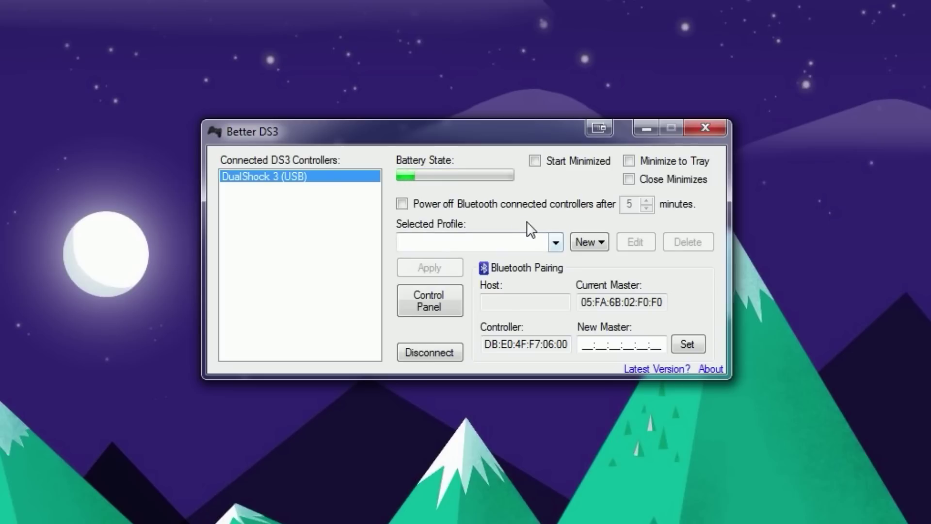
pyautogui.click(596, 245)
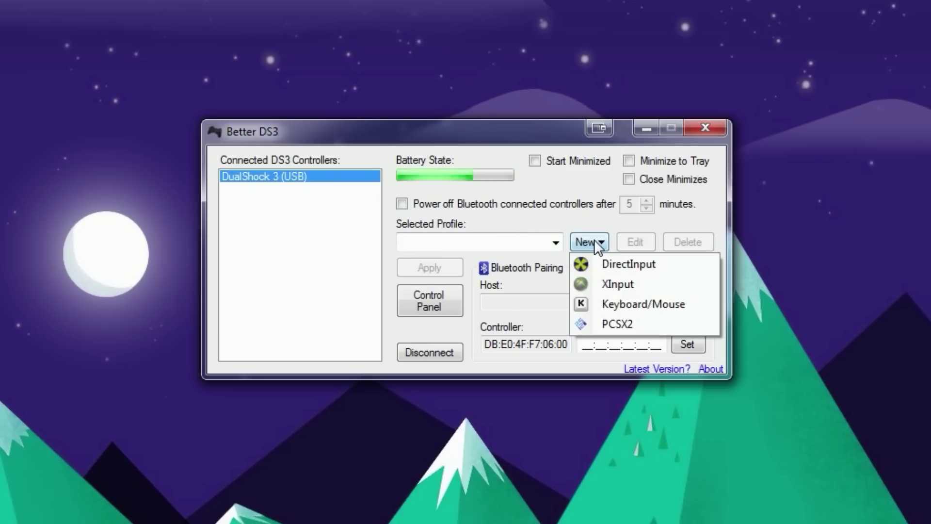
pyautogui.click(638, 282)
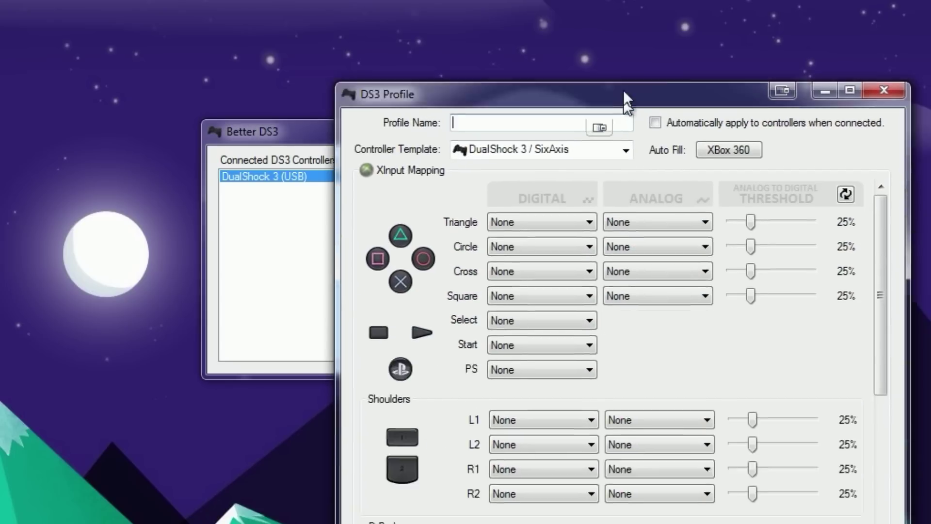
pyautogui.moveTo(623, 90); pyautogui.dragTo(497, 28)
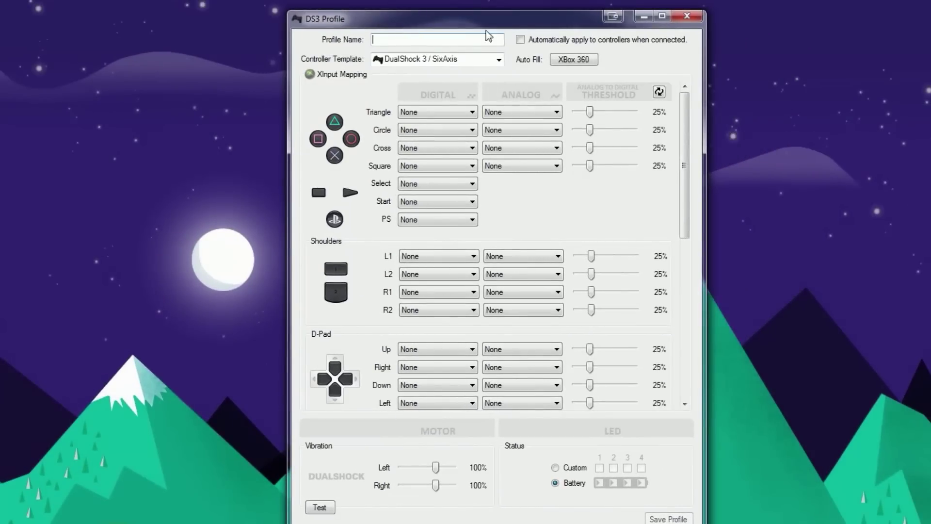
pyautogui.write('TEST')
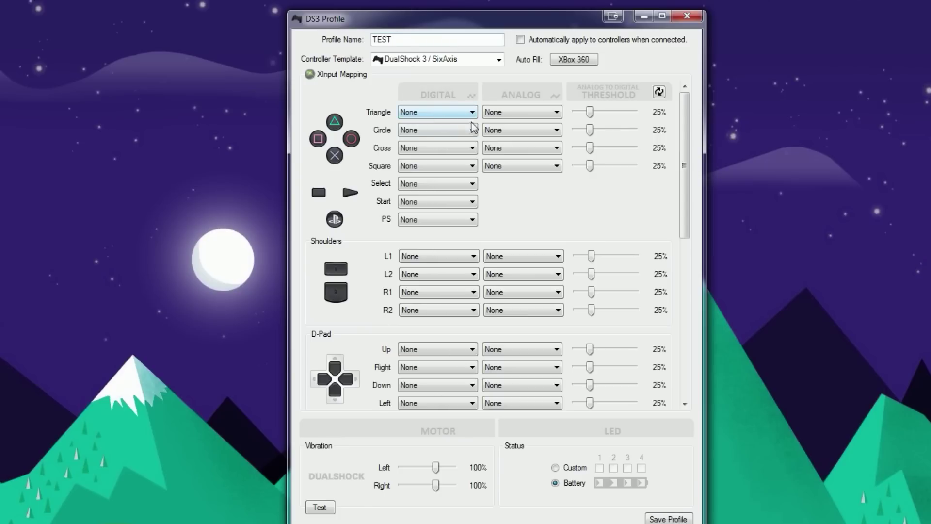
# Step: Auto-fill the profile's button mapping with the XBox 360 preset and review the stick and tilt mappings
pyautogui.click(444, 116)
pyautogui.click(445, 117)
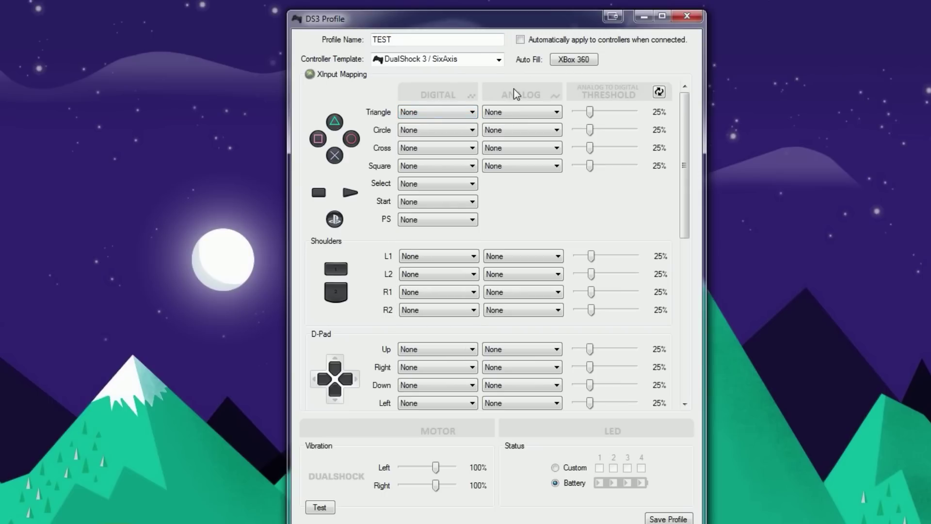
pyautogui.click(585, 62)
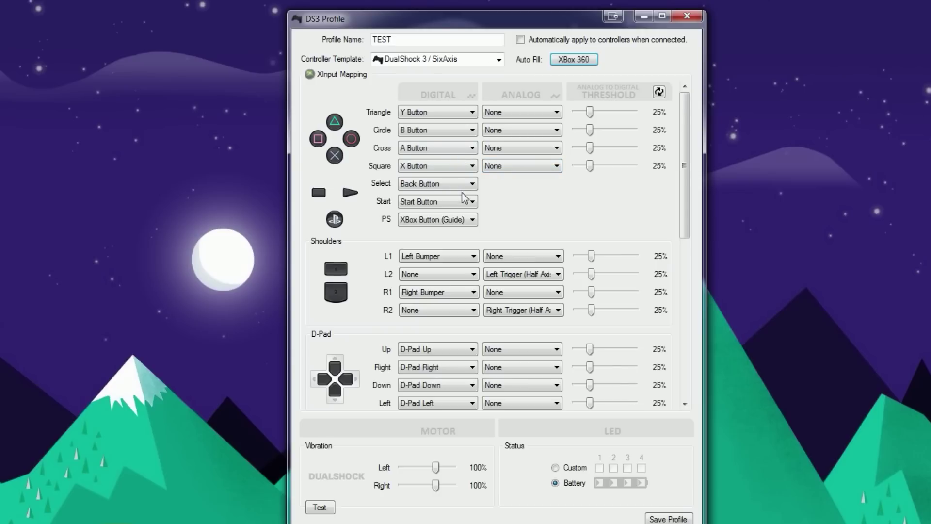
pyautogui.moveTo(683, 195); pyautogui.dragTo(673, 353)
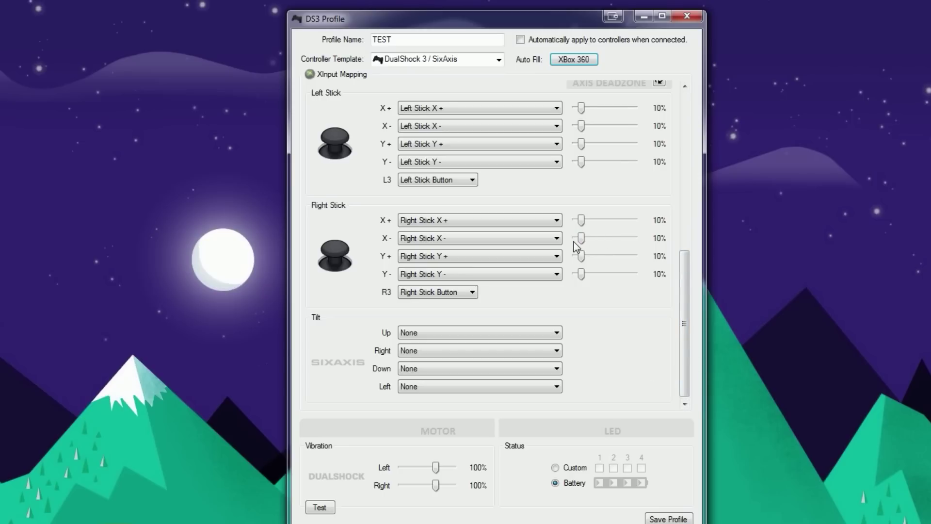
pyautogui.moveTo(684, 303); pyautogui.dragTo(689, 162)
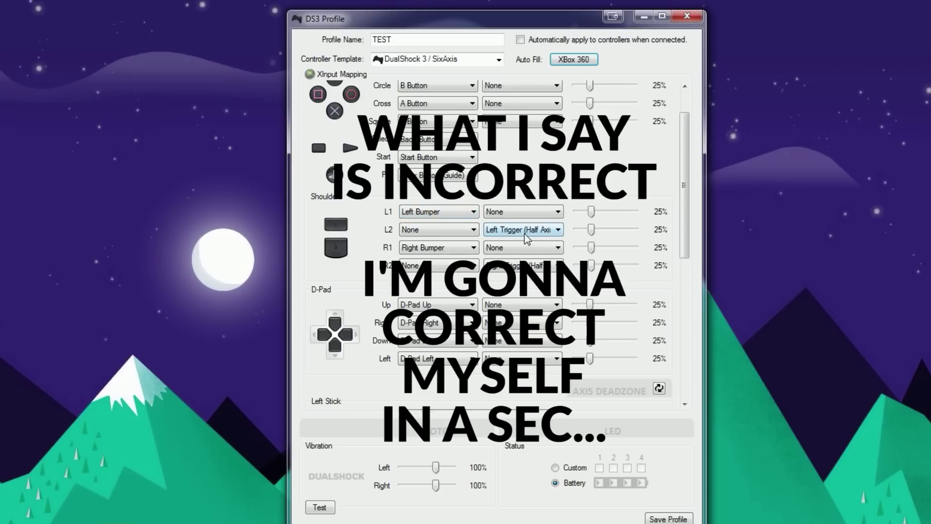
# Step: Map L1's digital input to Left Trigger (Half Axis) and L2's analog input to Left Bumper
pyautogui.click(433, 217)
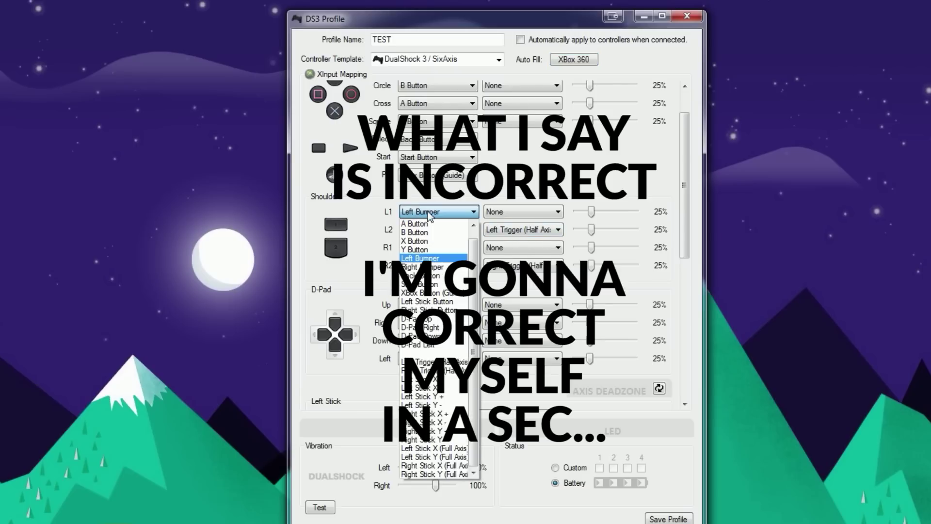
pyautogui.click(429, 214)
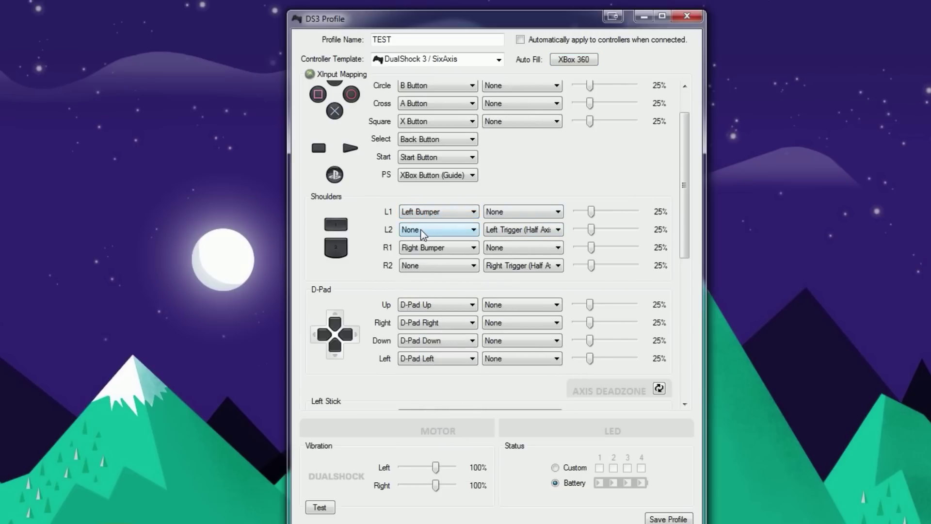
pyautogui.click(528, 231)
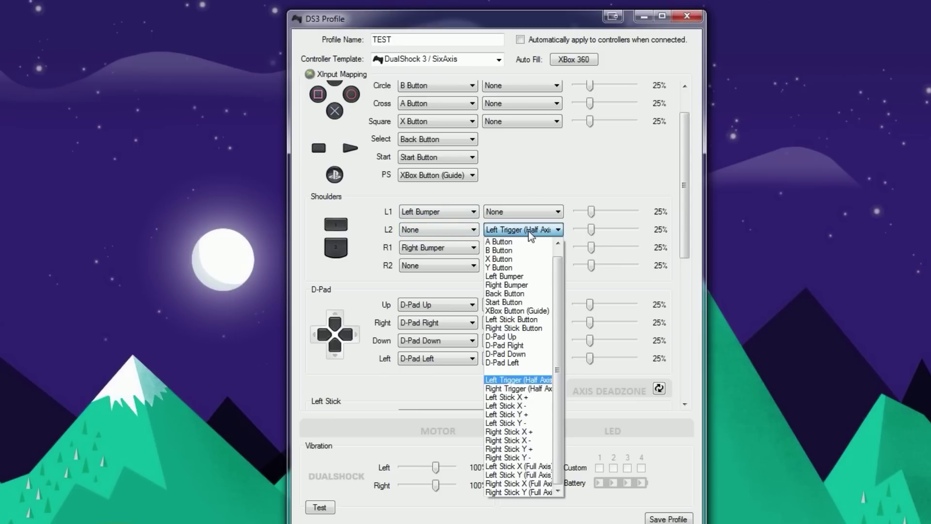
pyautogui.click(529, 233)
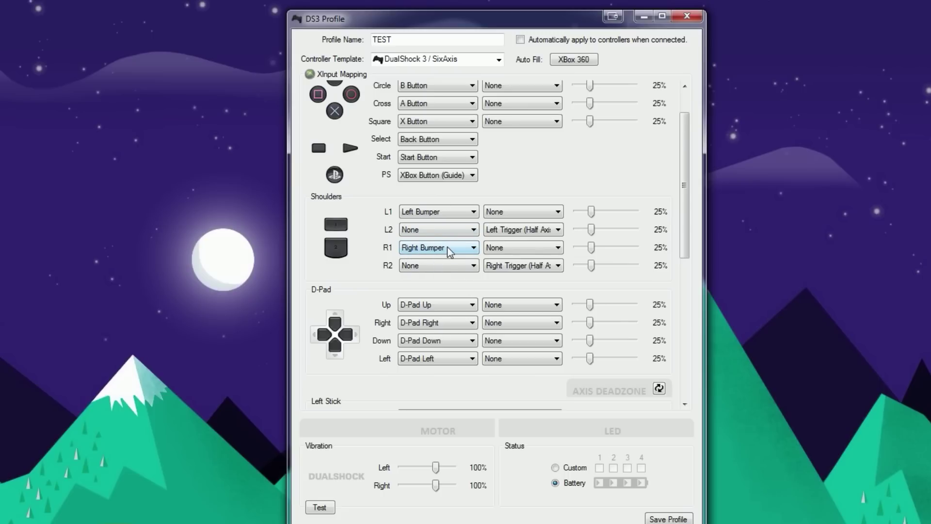
pyautogui.click(444, 213)
pyautogui.click(519, 229)
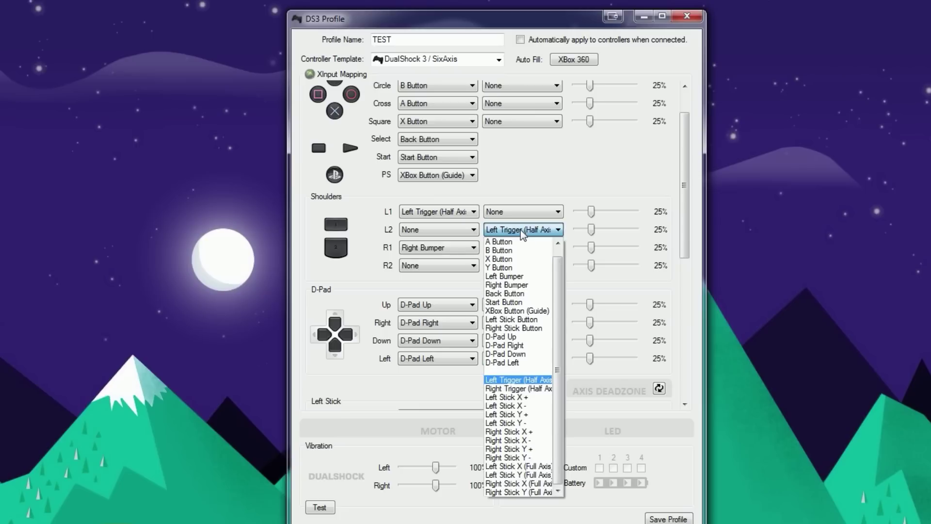
pyautogui.click(528, 277)
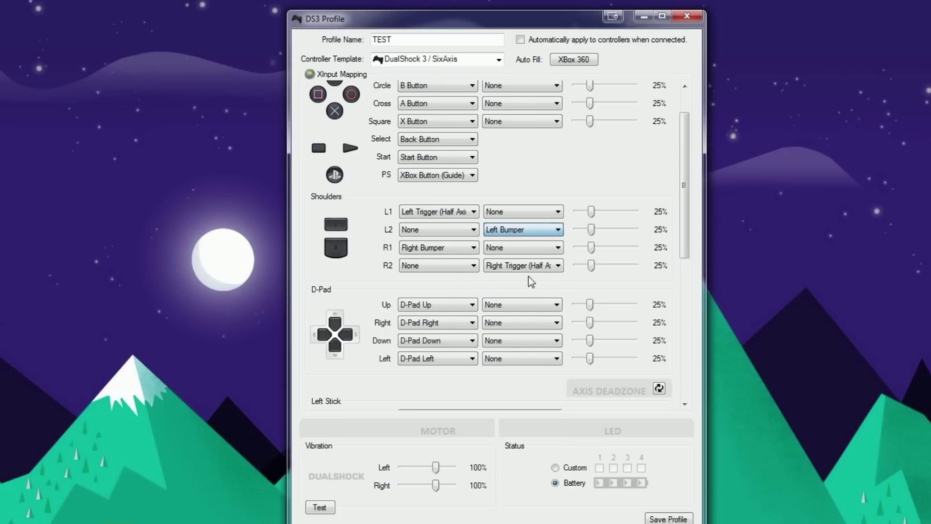
# Step: Map R1's digital input to Right Trigger (Half Axis) and R2's analog input to Right Bumper
pyautogui.click(427, 249)
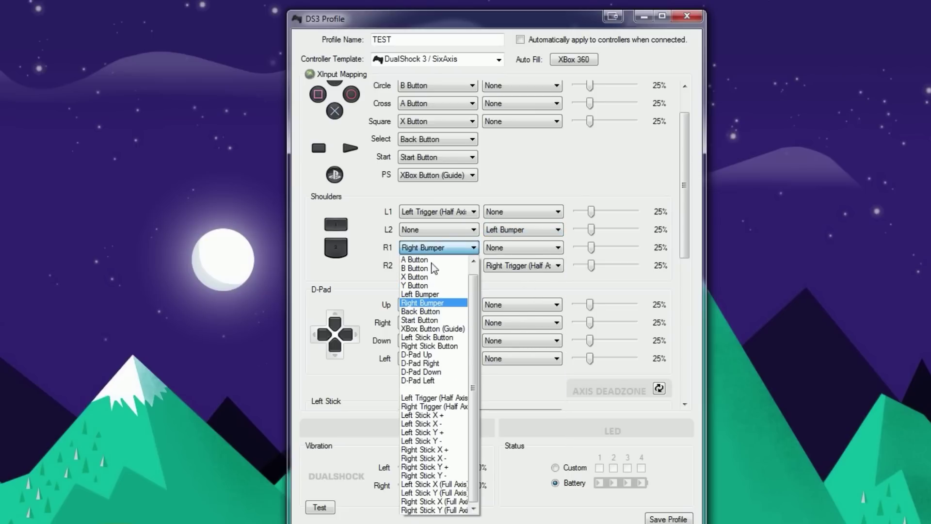
pyautogui.click(436, 408)
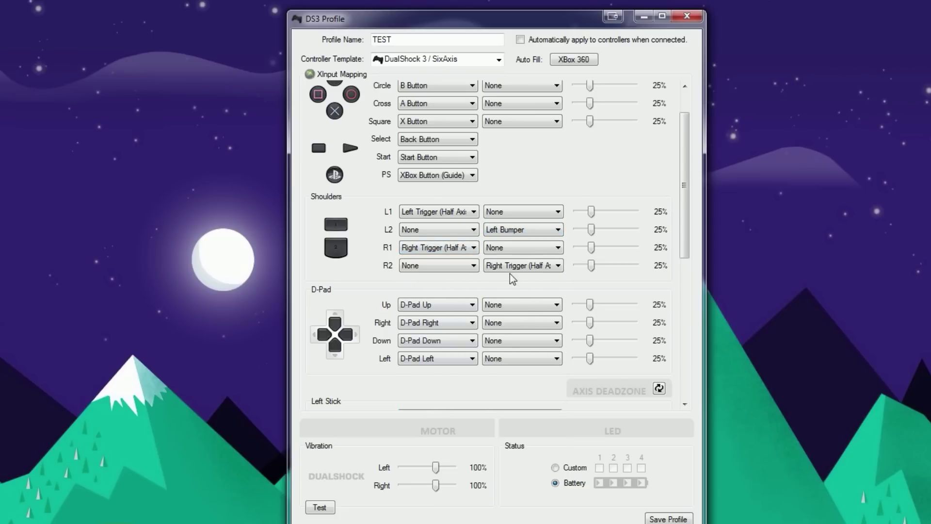
pyautogui.click(525, 267)
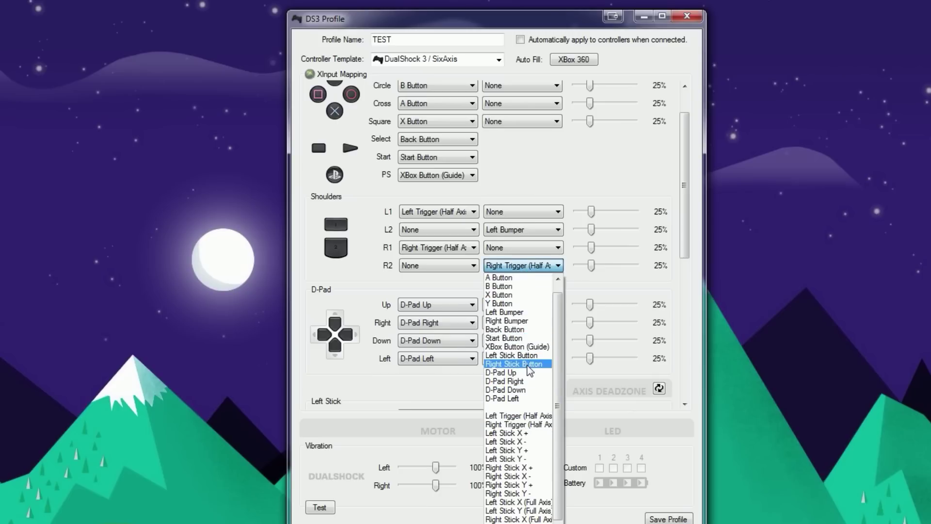
pyautogui.click(519, 321)
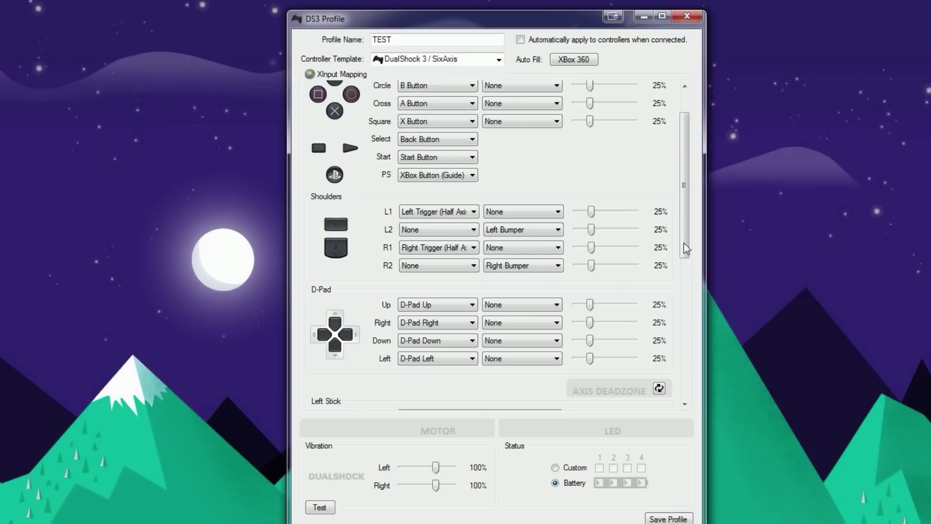
# Step: Set the controller's LED status to Custom with LED 1, leave automatic applying off, and save the TEST profile
pyautogui.moveTo(683, 190); pyautogui.dragTo(684, 216)
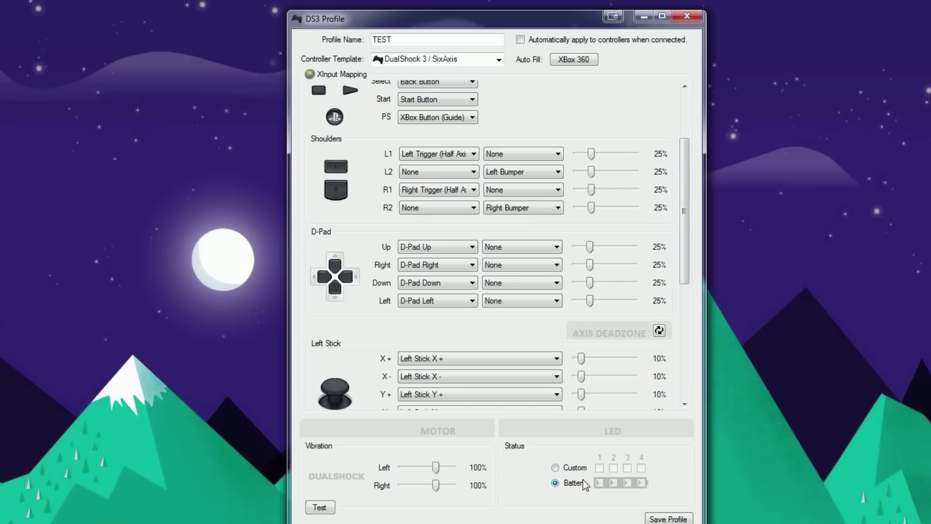
pyautogui.click(555, 468)
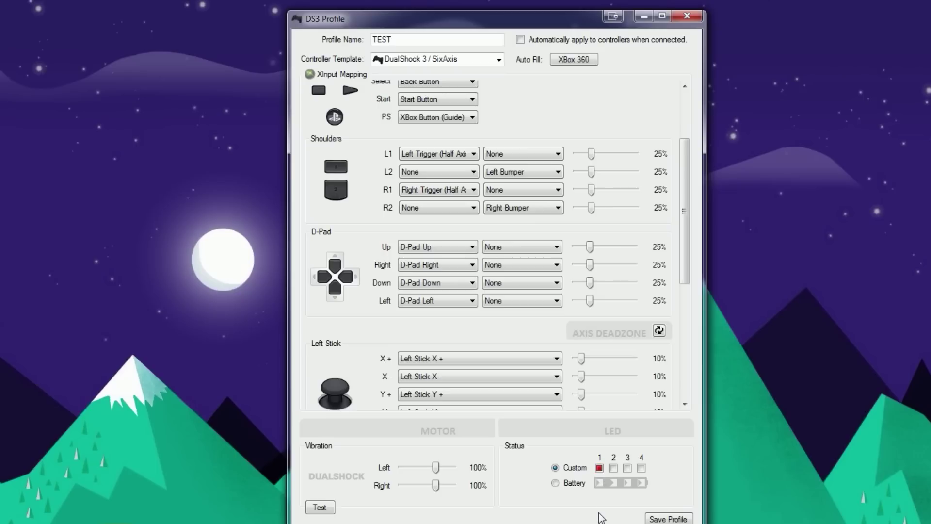
pyautogui.moveTo(685, 229); pyautogui.dragTo(681, 180)
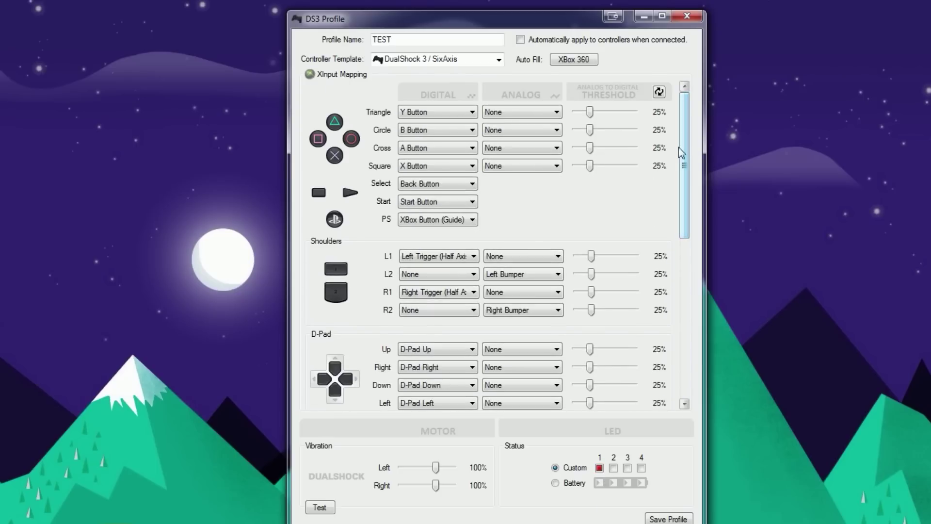
pyautogui.click(520, 40)
pyautogui.click(520, 40)
pyautogui.click(668, 519)
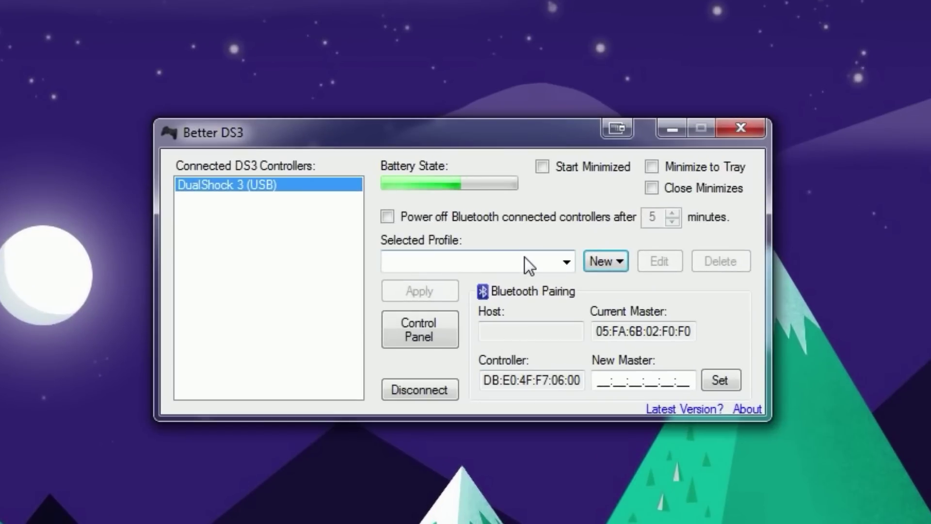
# Step: Select the TEST profile for the connected DualShock 3 and open the controller Control Panel
pyautogui.click(523, 258)
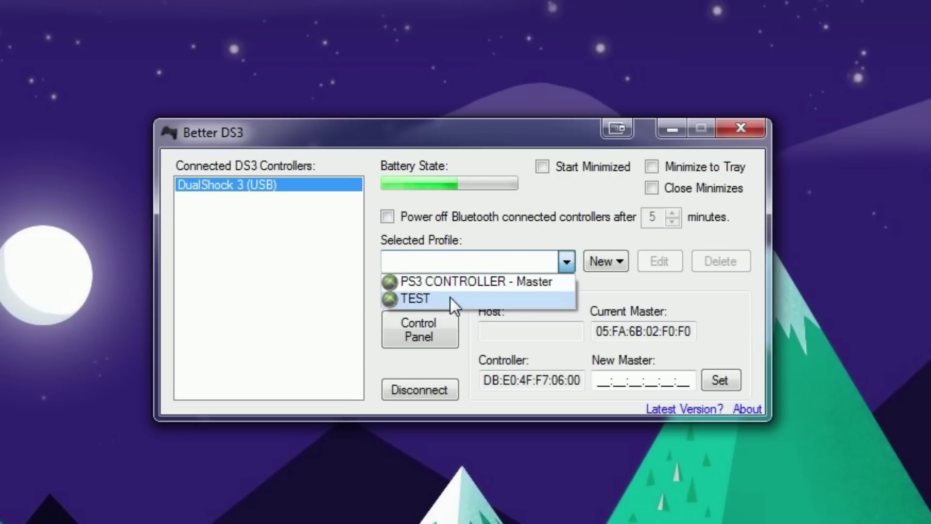
pyautogui.click(479, 292)
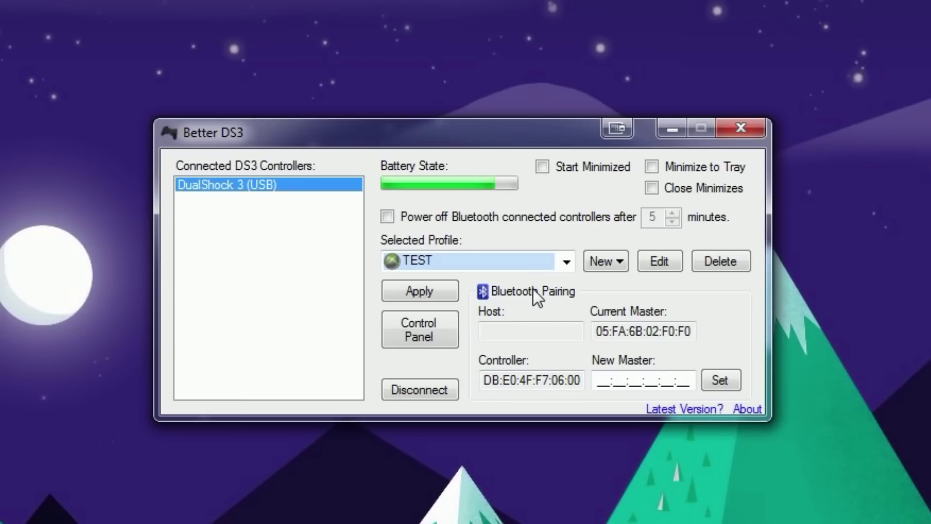
pyautogui.click(415, 328)
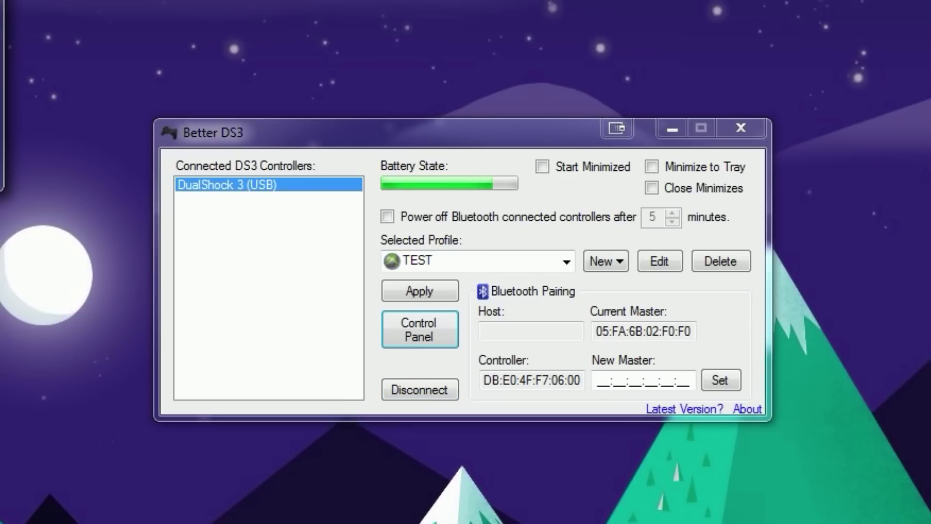